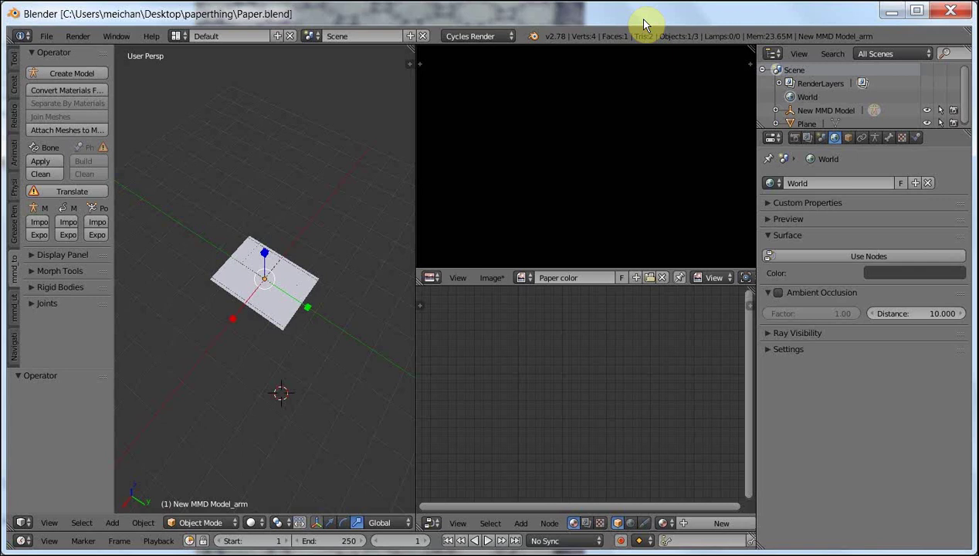
- Choose Cycles Render as the render engine and select the paper plane in the viewport
middle_drag(229, 263, 360, 115)
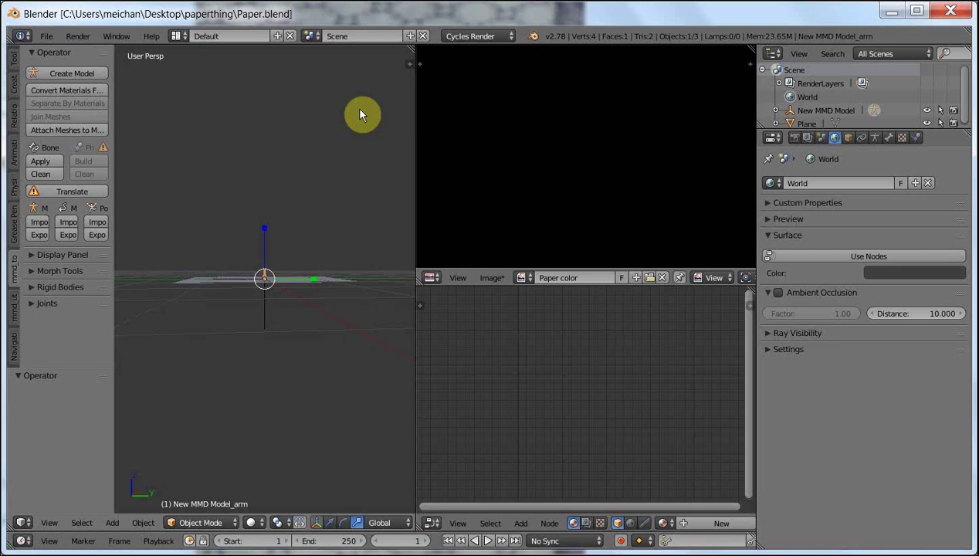
middle_drag(360, 115, 343, 182)
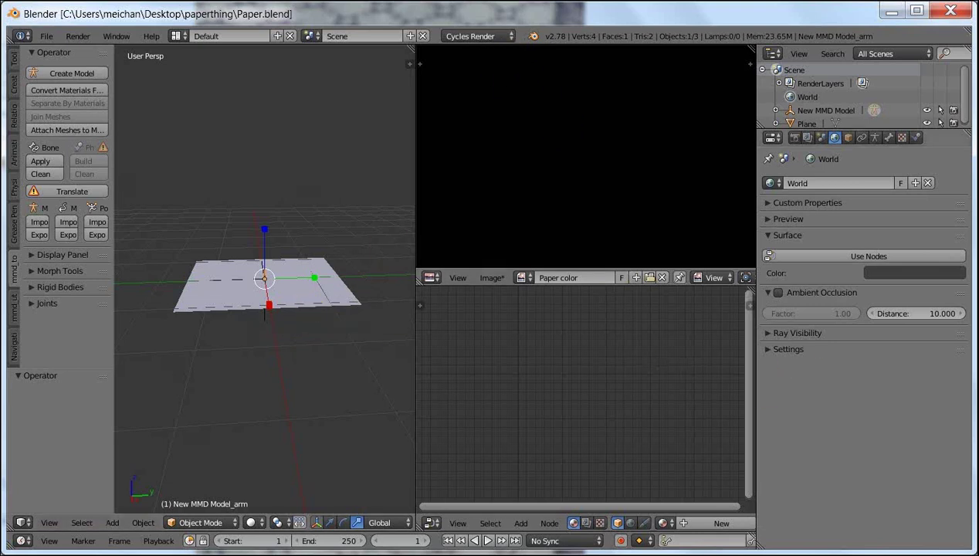
click(847, 138)
click(506, 36)
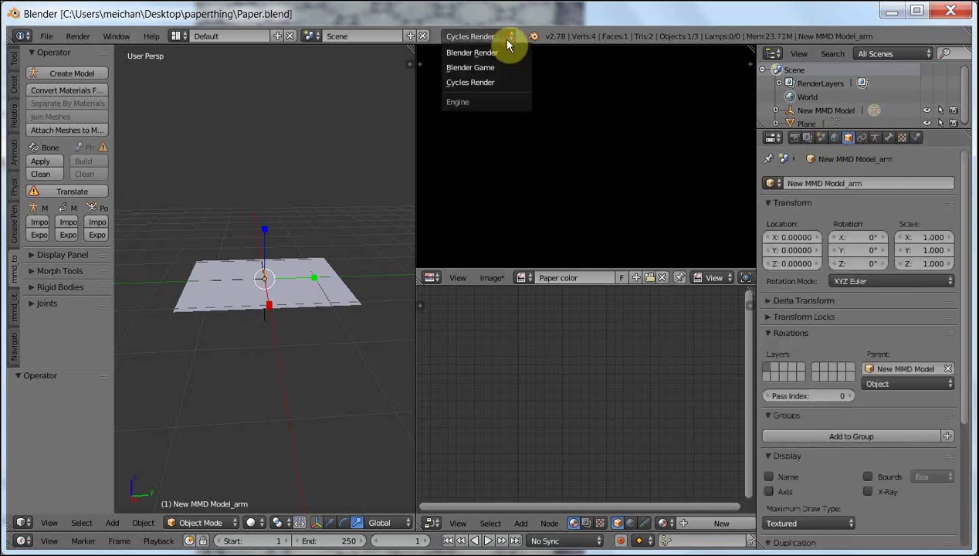
click(452, 85)
right_click(284, 278)
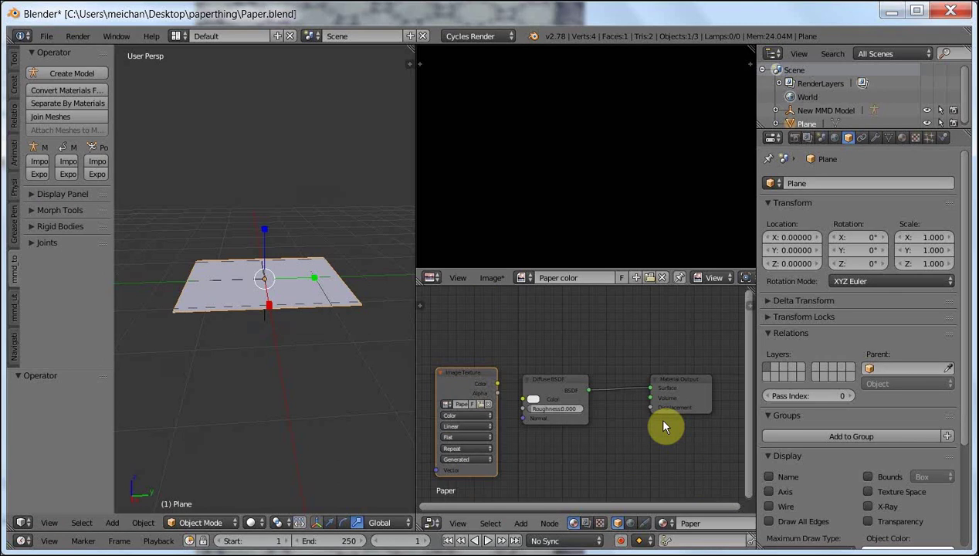
- Switch the render engine to Blender Render and display the plane's MMD Material and MMD Texture settings
click(455, 35)
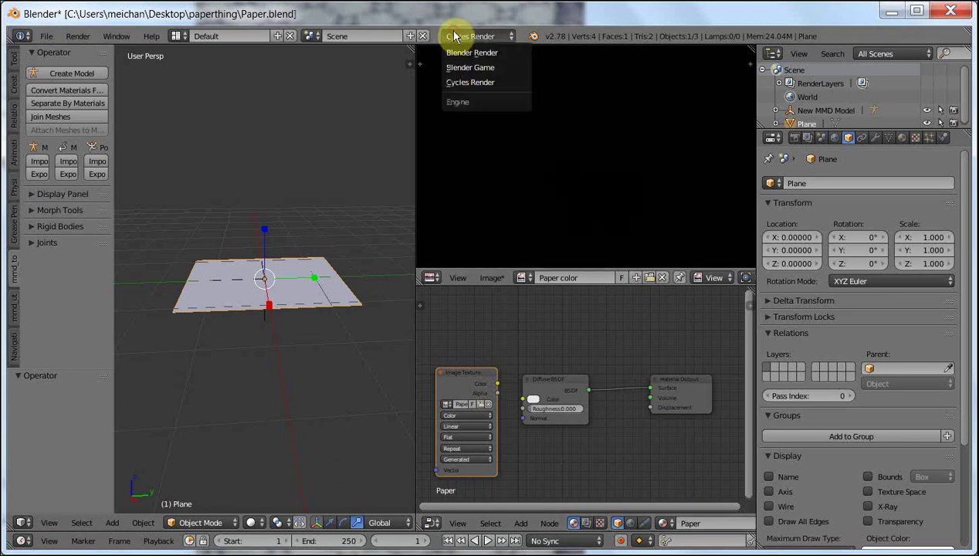
click(479, 53)
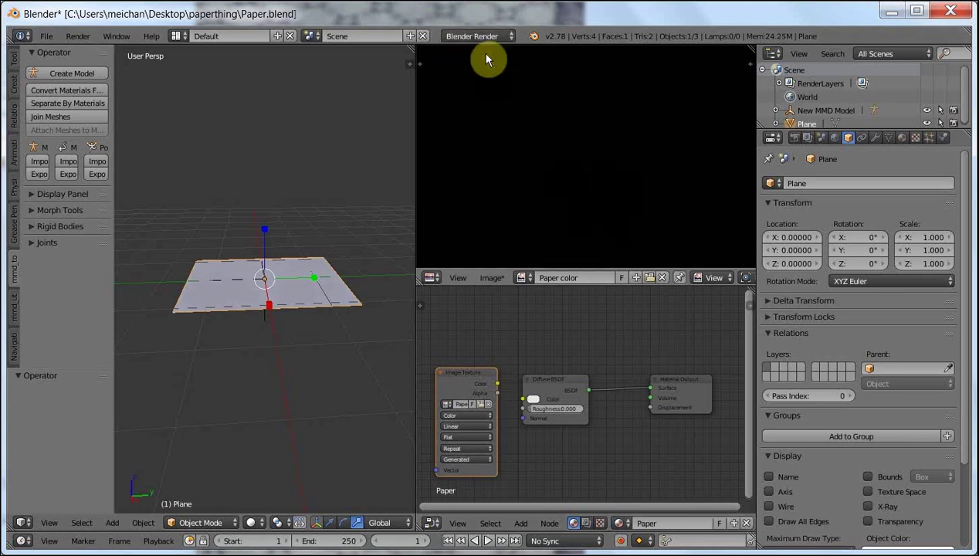
click(900, 138)
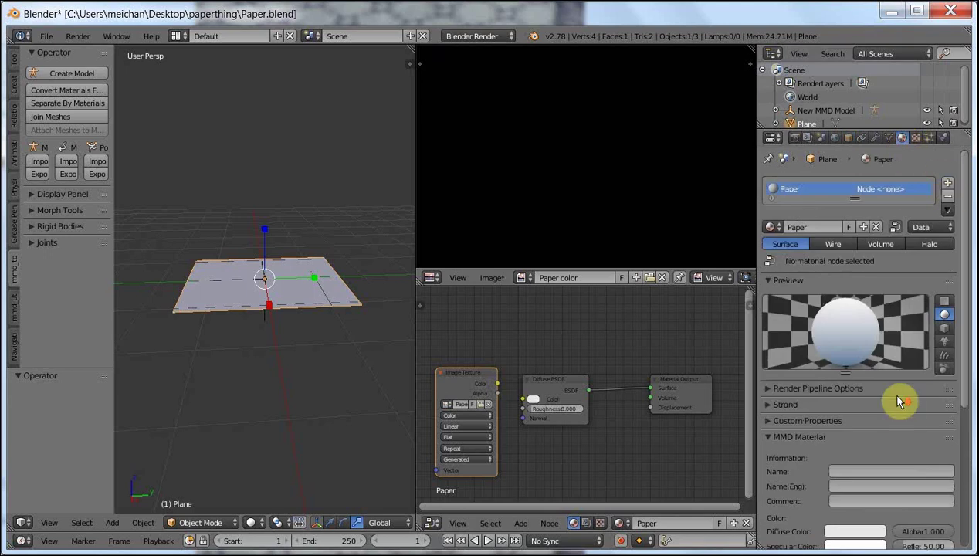
scroll(897, 397, down, 5)
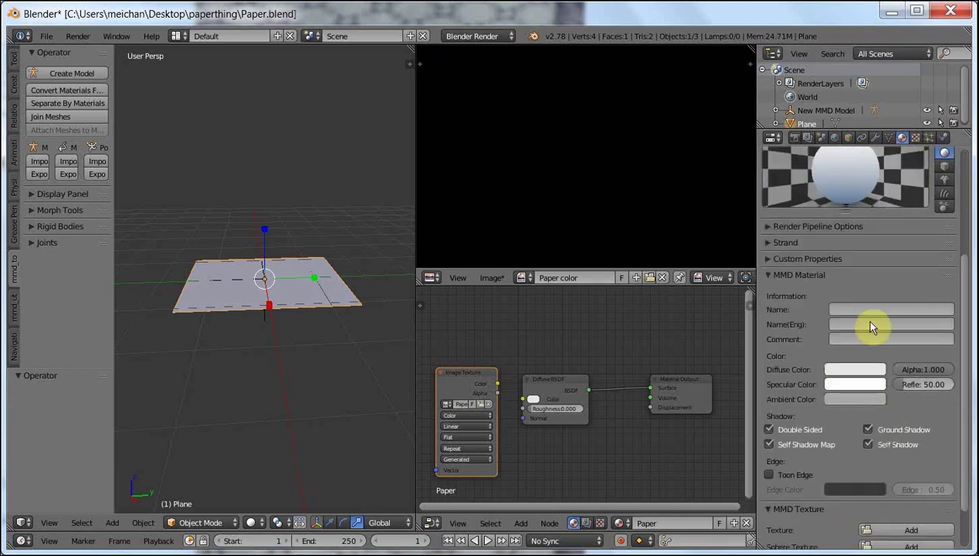
scroll(854, 371, down, 2)
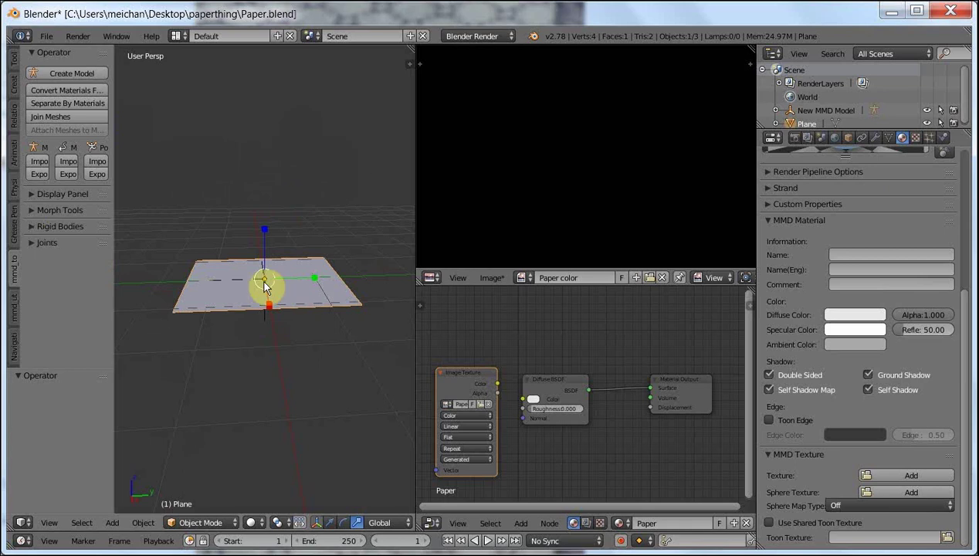
- Select all objects in the scene
middle_drag(275, 329, 280, 308)
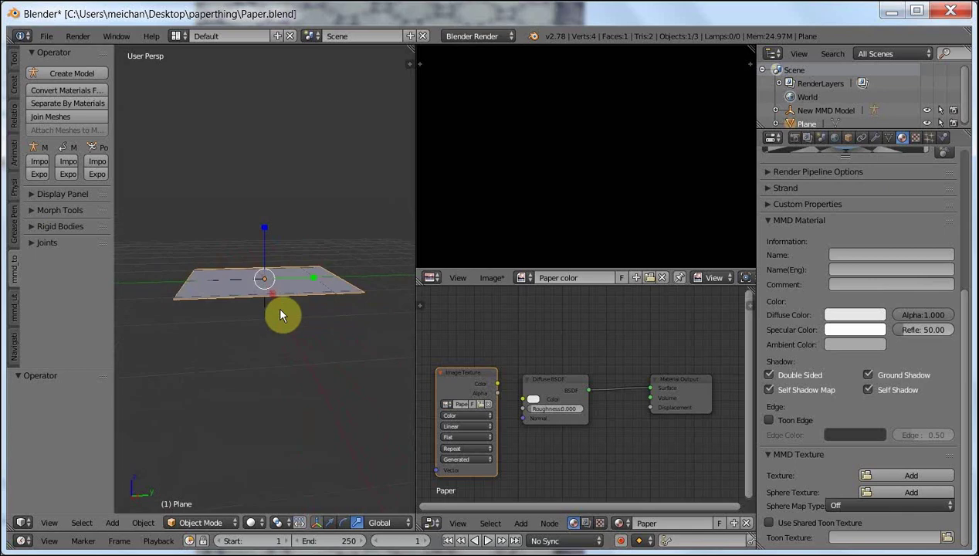
key(s)
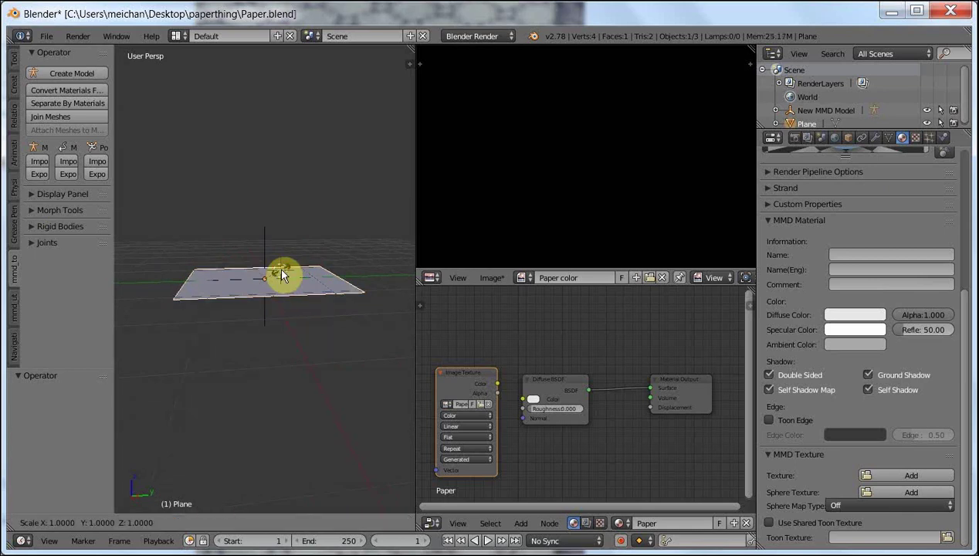
click(280, 270)
key(a)
key(a)
- Create an MMD model root object with both the name and the English name set to Paper
click(90, 73)
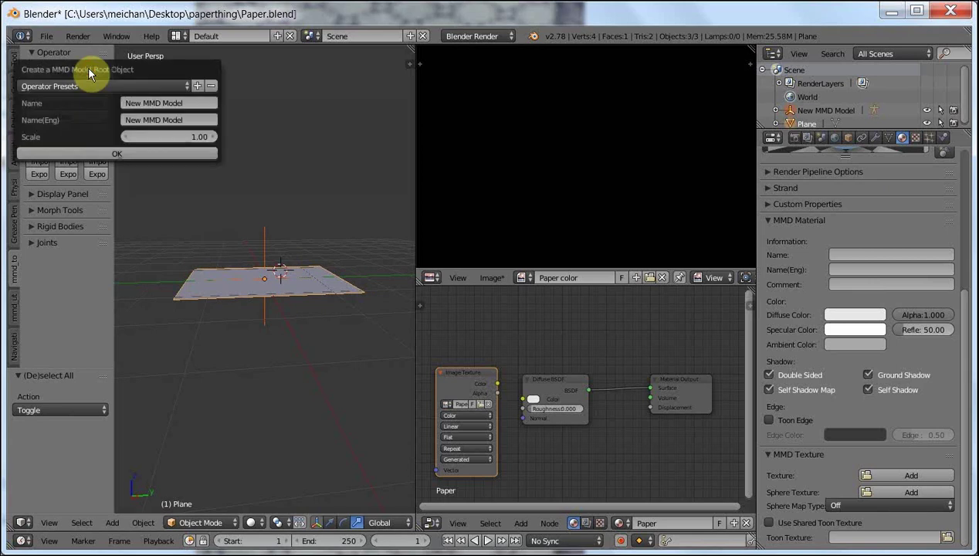
click(145, 102)
text(Papier)
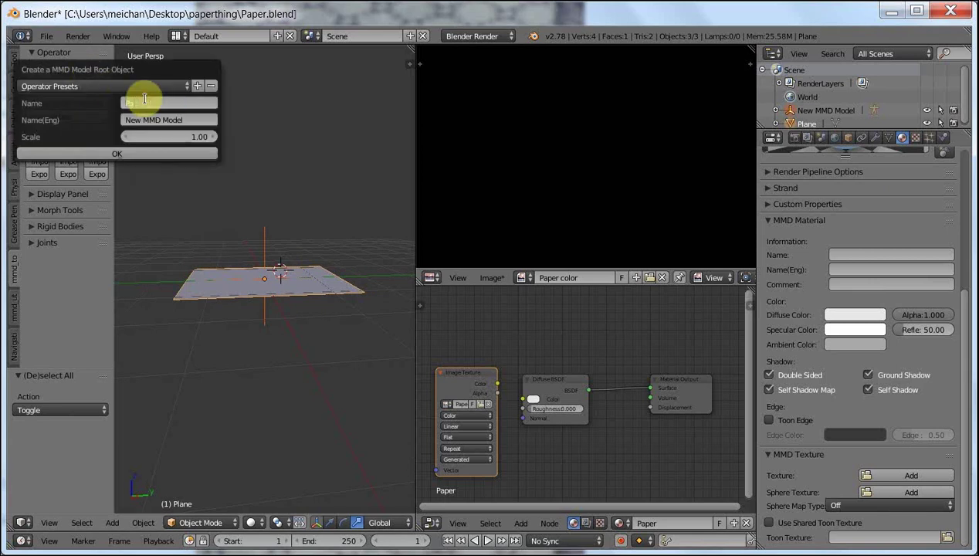
key(Return)
click(167, 123)
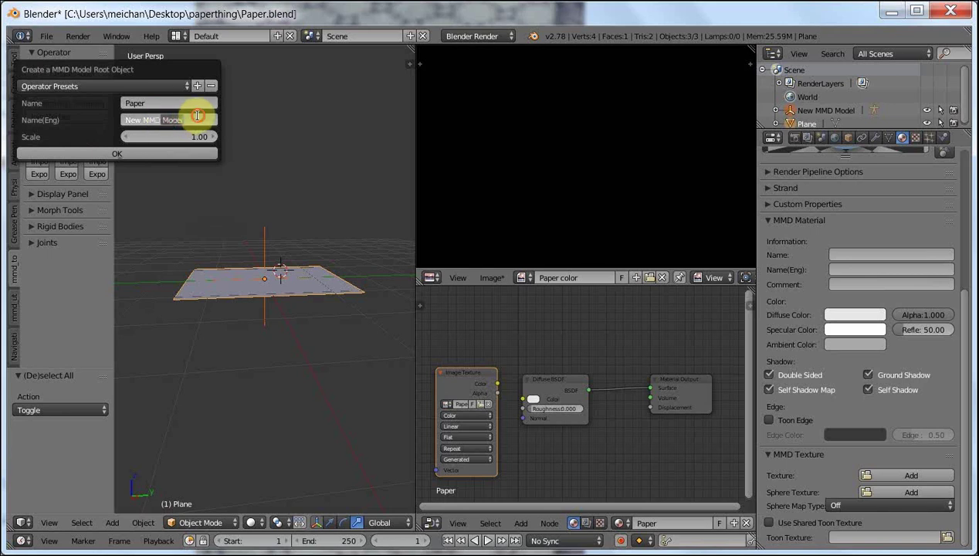
text(Paper)
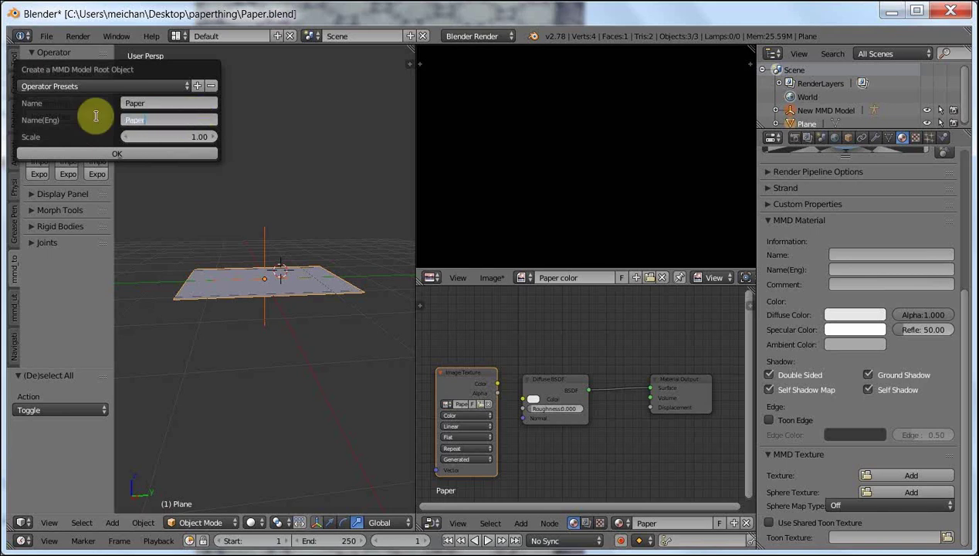
click(107, 154)
- Select all objects and attach the meshes to the Paper model
scroll(235, 293, up, 2)
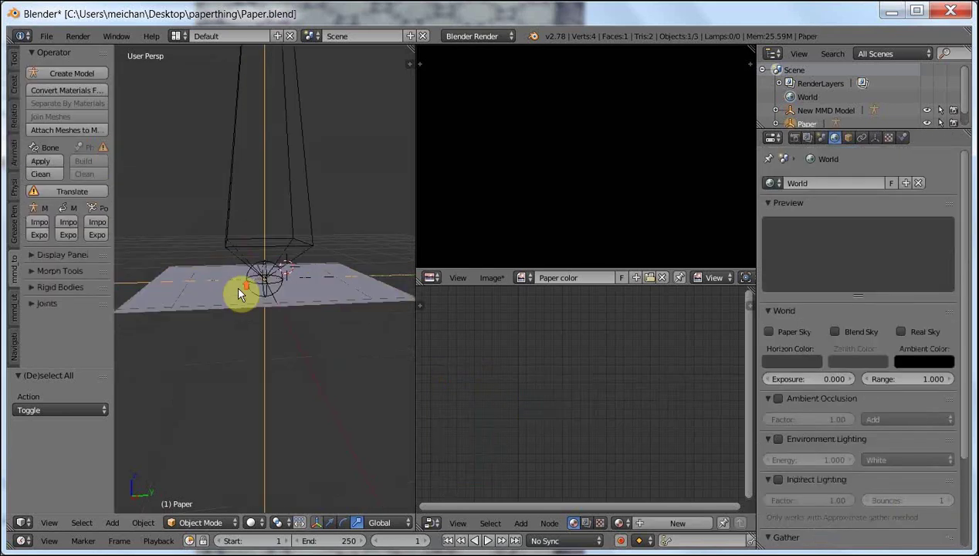
key(a)
key(a)
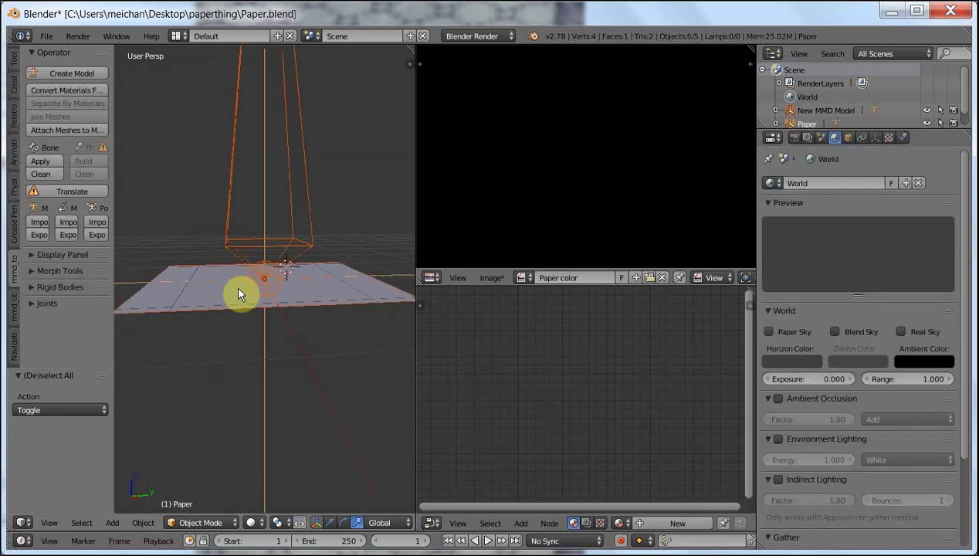
click(78, 131)
- Make the Paper armature active, select all objects, and export them as Paper.pmx to the paperthing folder with Copy textures enabled
middle_drag(181, 282, 268, 334)
right_click(267, 328)
right_click(267, 328)
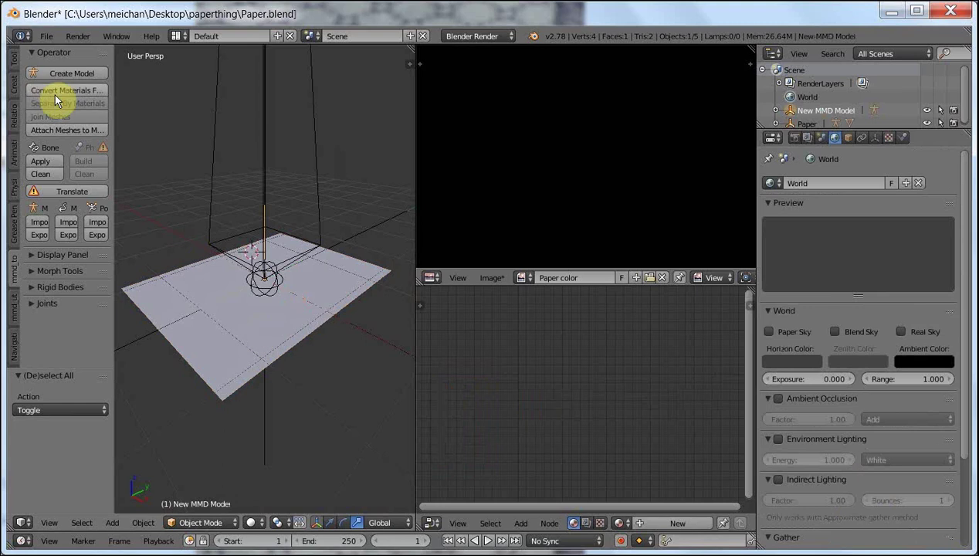
right_click(214, 202)
middle_drag(341, 386, 295, 367)
key(a)
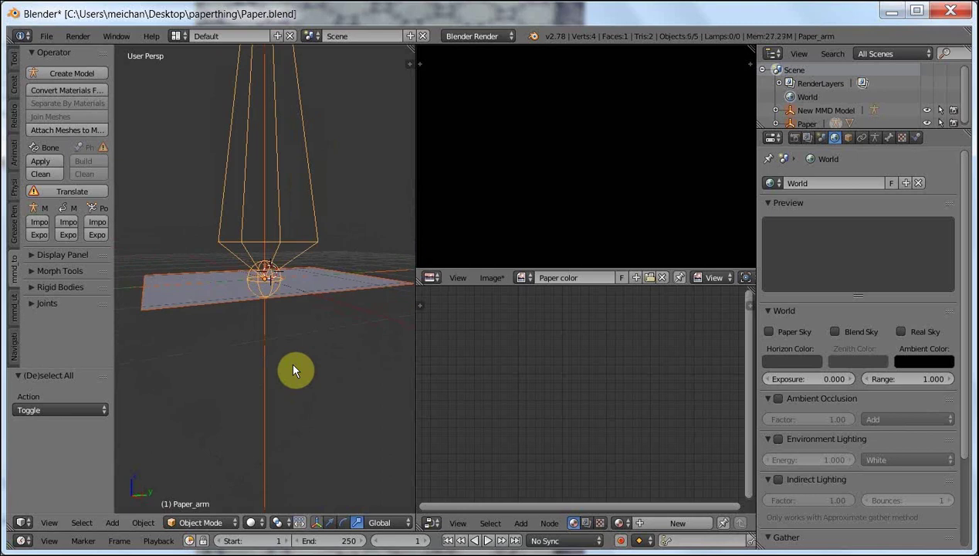
click(40, 235)
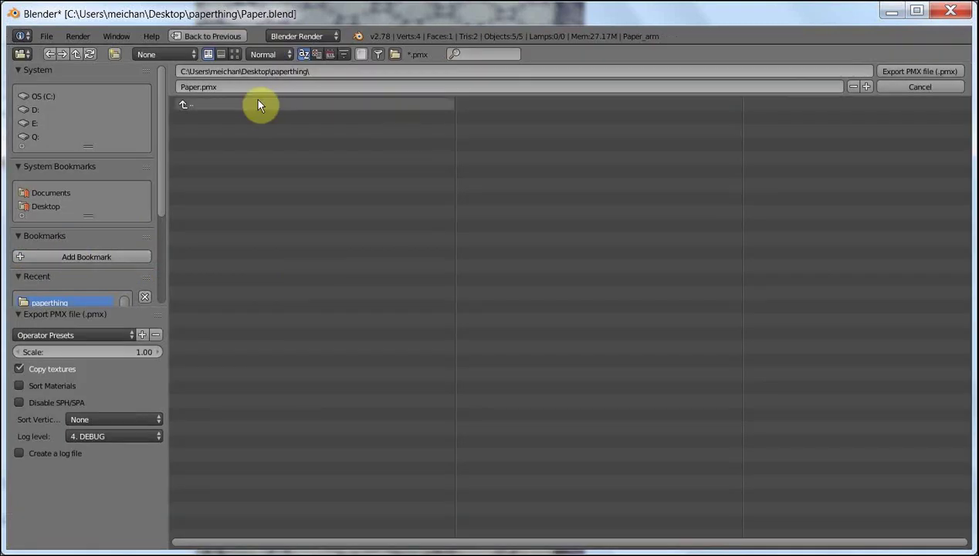
click(941, 71)
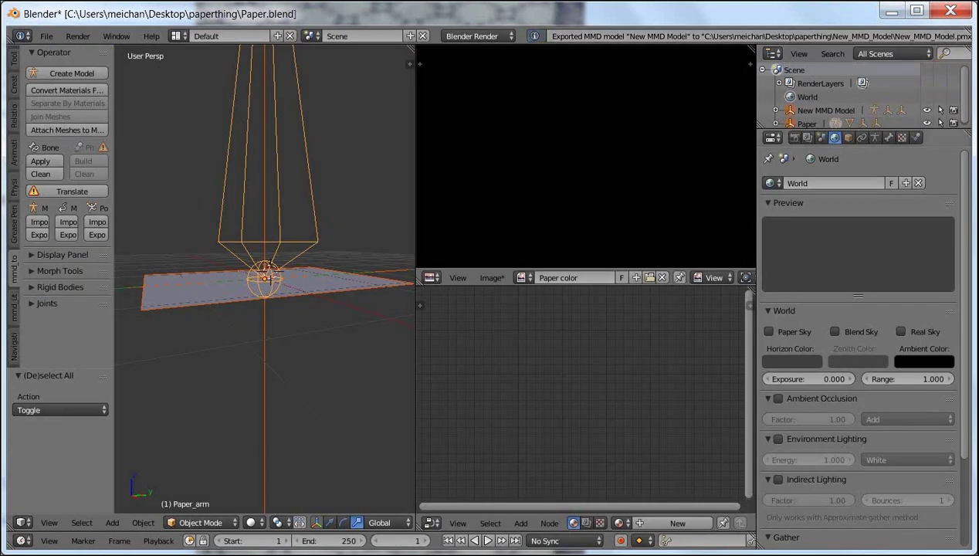
- Load Paper.pmx from the exported Paper folder into Pmx Editor as a new model at custom scale 1
key(alt+Tab)
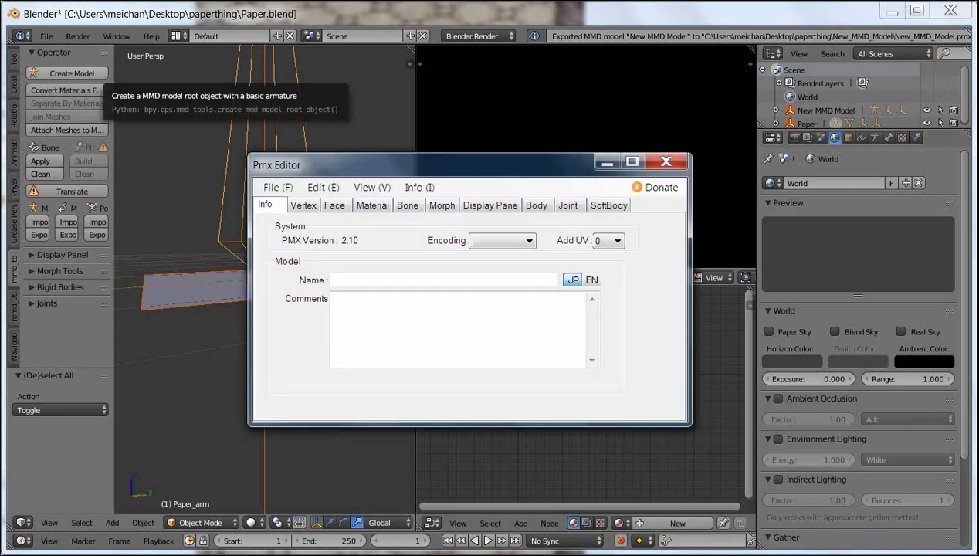
key(alt+Tab)
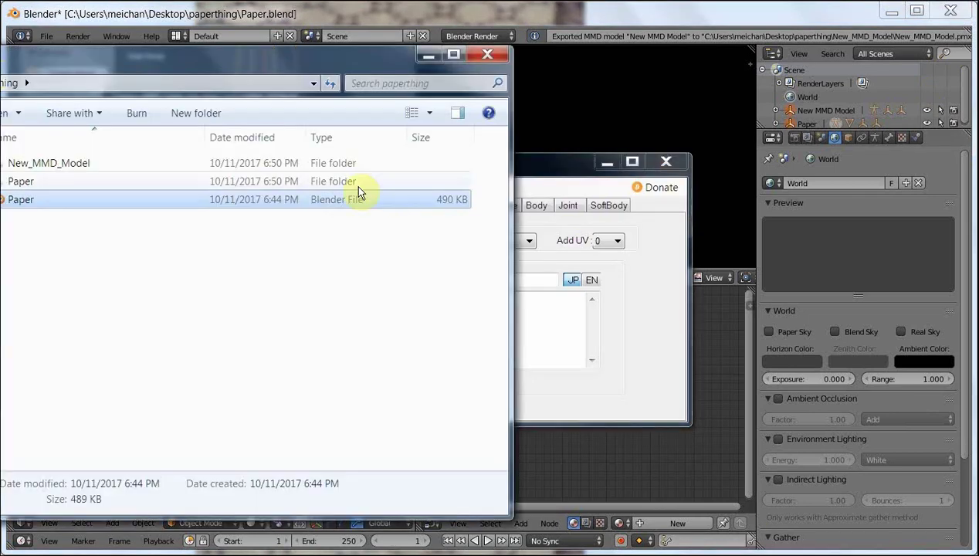
double_click(75, 185)
drag(47, 162, 568, 341)
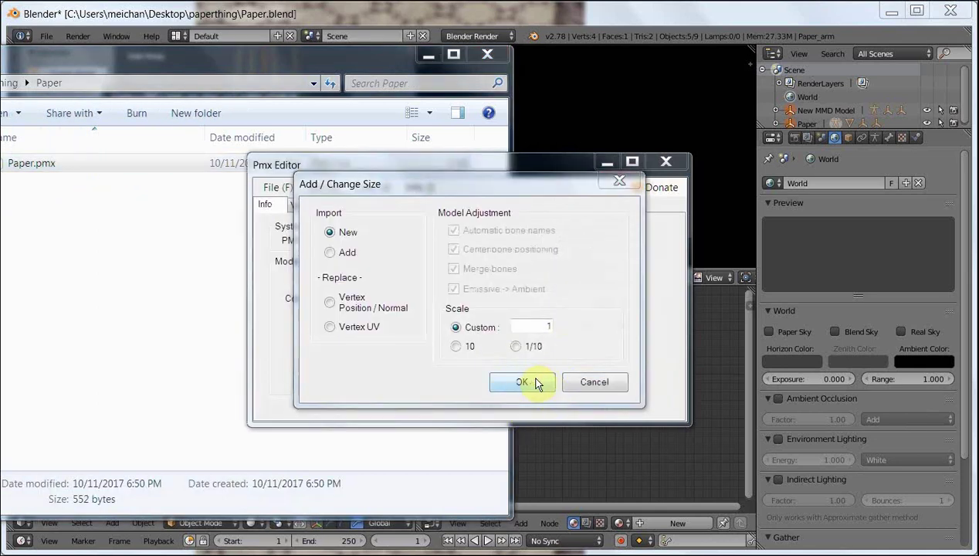
click(538, 383)
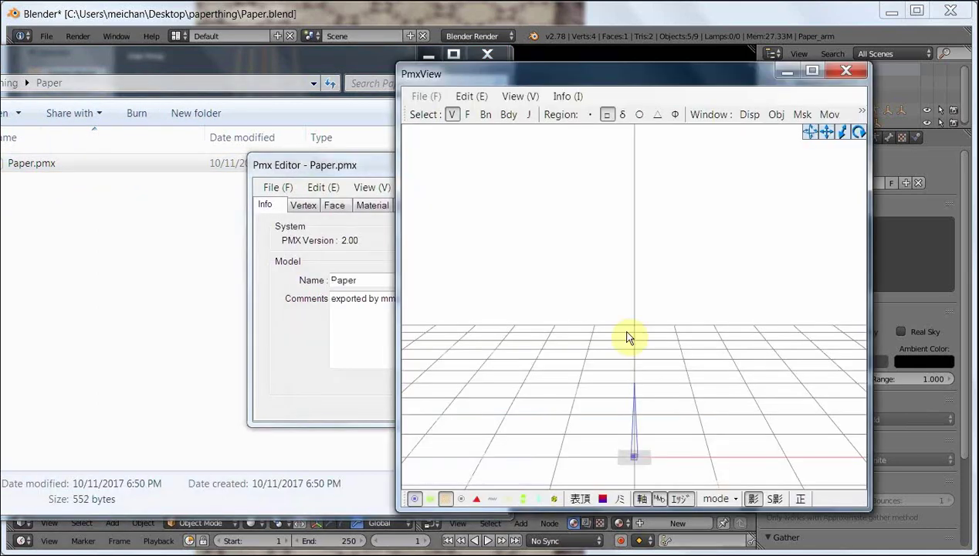
- Examine the exported paper plane and its bone in PmxView, arranging the editor and preview windows side by side
middle_drag(631, 344, 627, 283)
scroll(628, 289, up, 3)
scroll(627, 339, up, 4)
drag(810, 132, 724, 218)
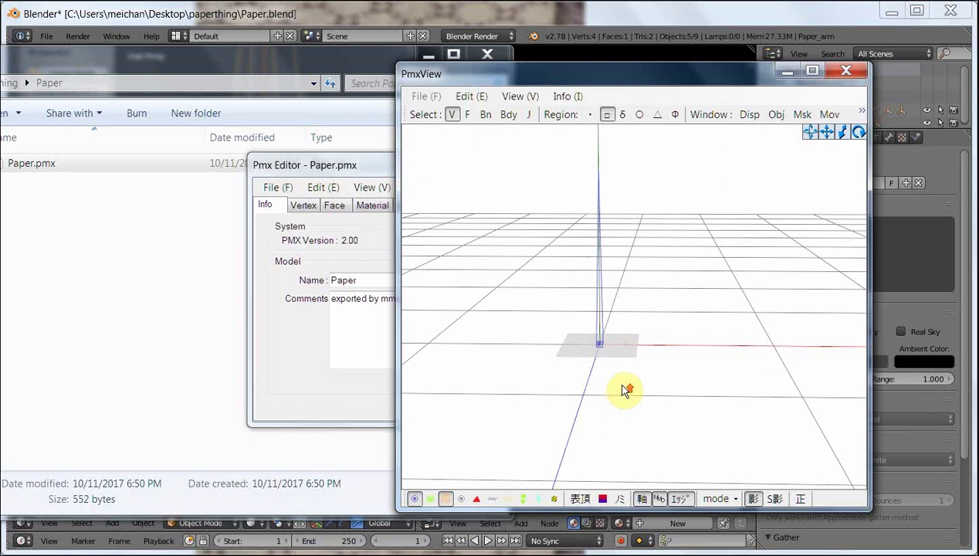
scroll(625, 390, up, 1)
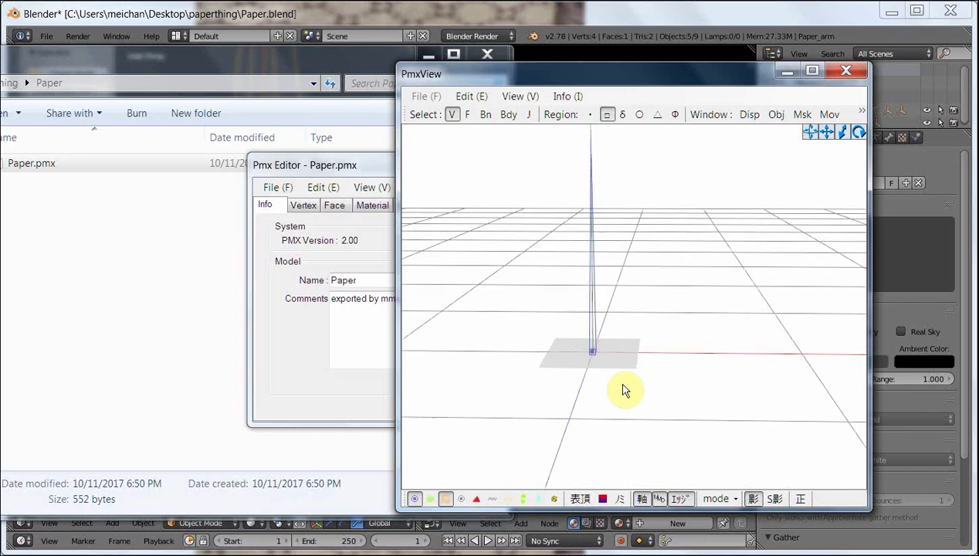
click(378, 173)
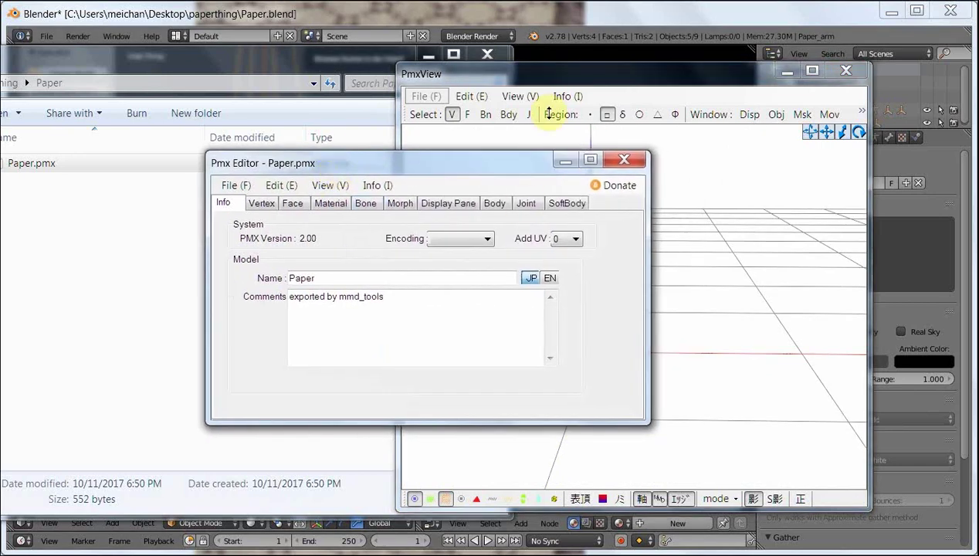
drag(551, 76, 532, 82)
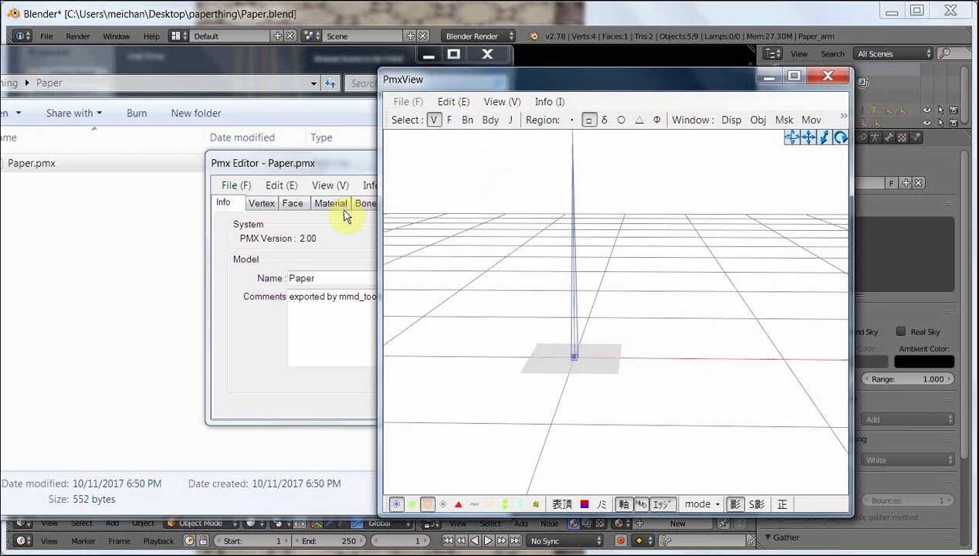
- Switch back to Blender, select the plane, and review its material nodes, MMD Material and MMD Texture settings
click(780, 19)
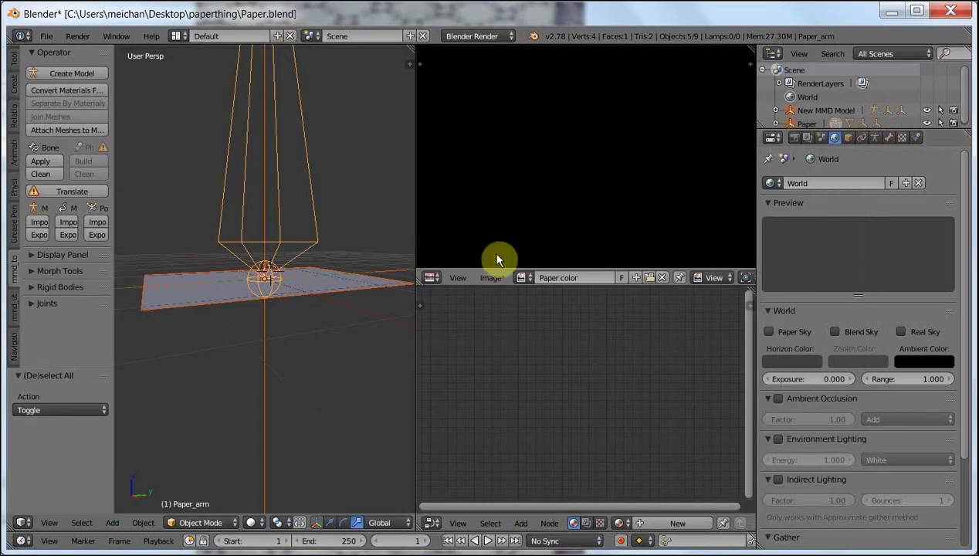
right_click(324, 289)
scroll(950, 274, up, 5)
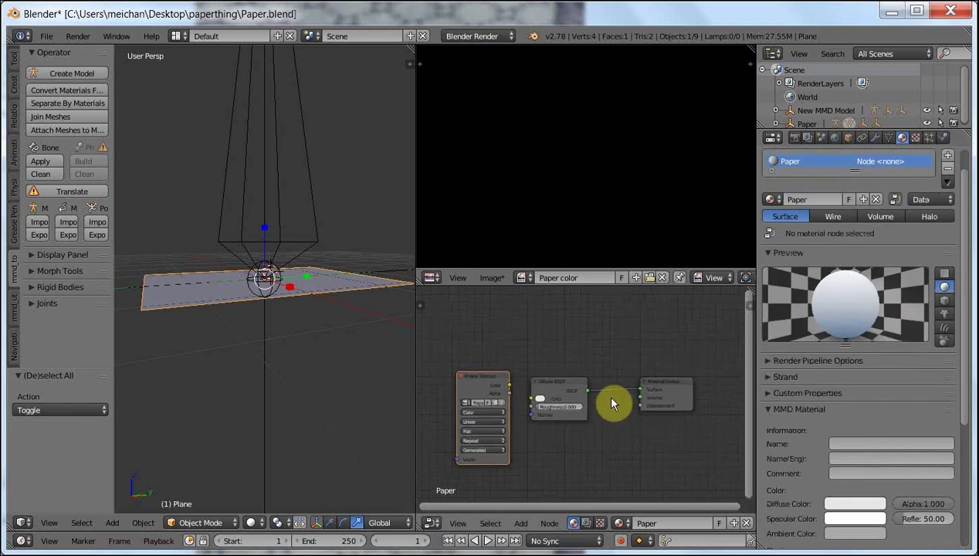
scroll(607, 394, up, 1)
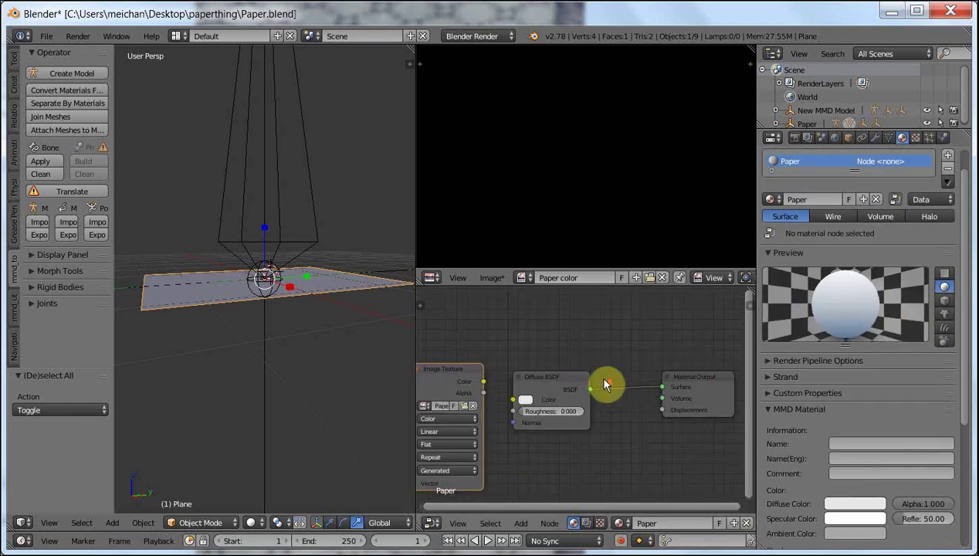
scroll(607, 385, down, 1)
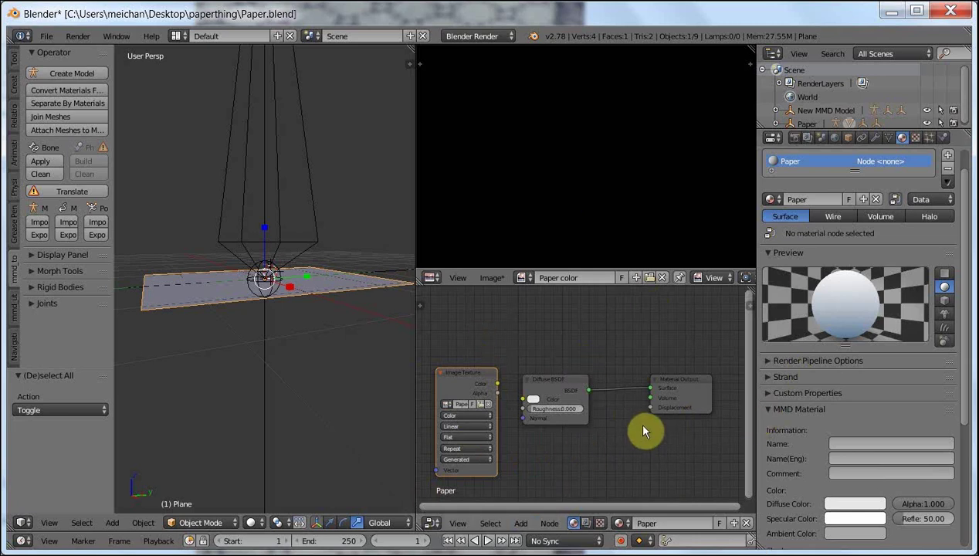
scroll(839, 381, down, 1)
scroll(840, 379, down, 4)
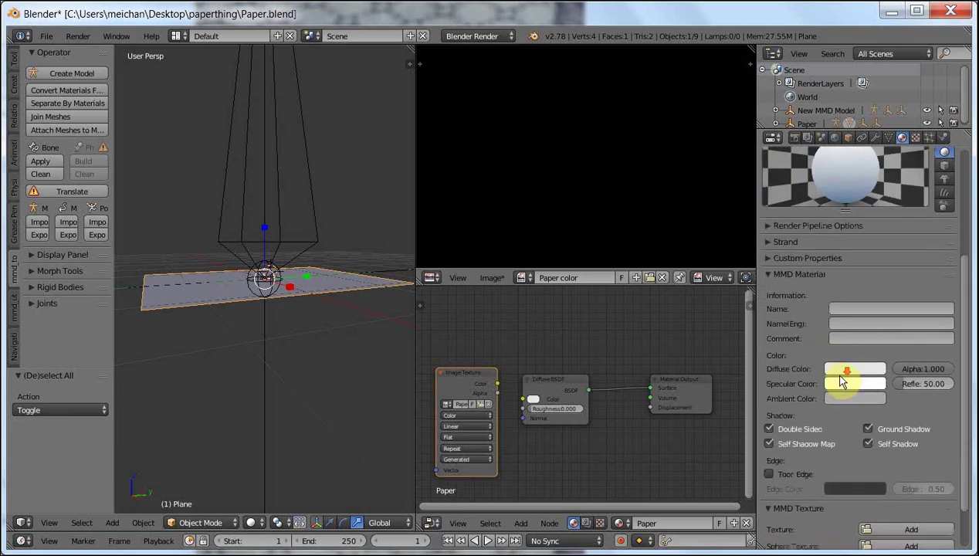
scroll(841, 380, down, 2)
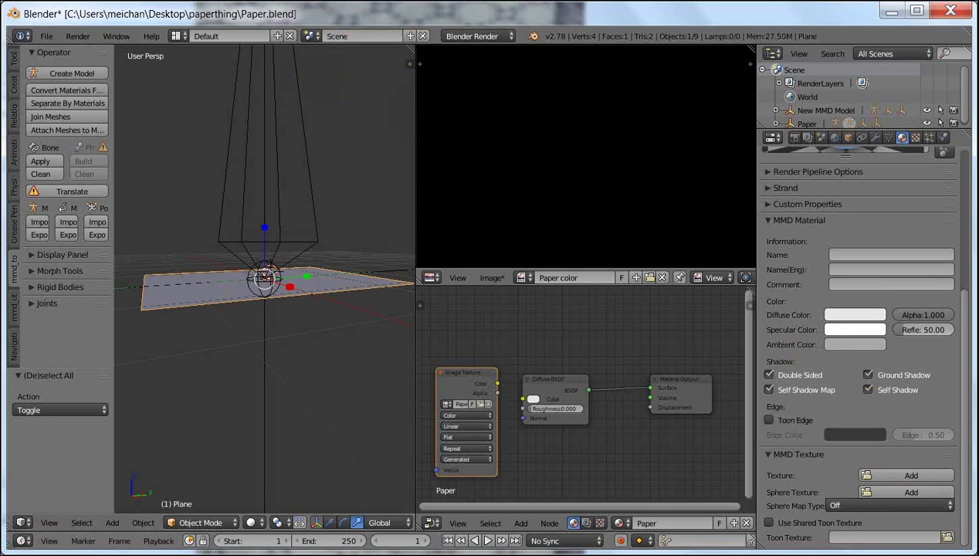
- Look at the exported model in Pmx Editor again, then return to Blender and reselect the paper plane
mouse_move(731, 553)
click(641, 519)
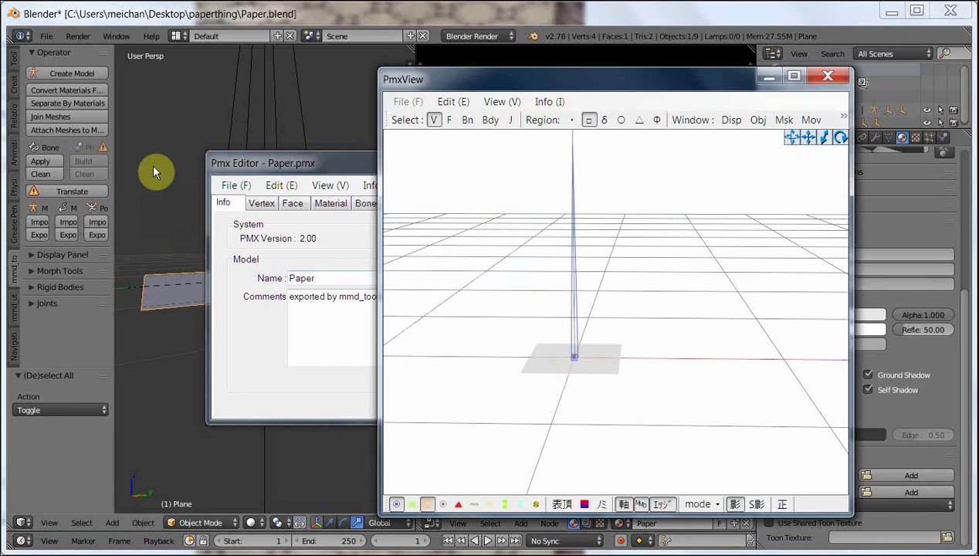
click(153, 166)
scroll(191, 195, down, 3)
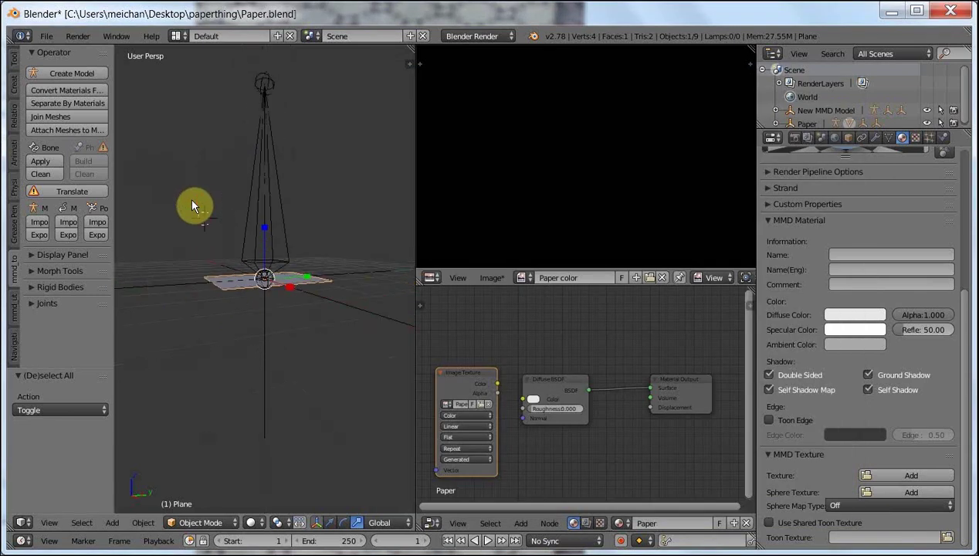
scroll(285, 289, up, 2)
right_click(252, 286)
key(a)
right_click(229, 282)
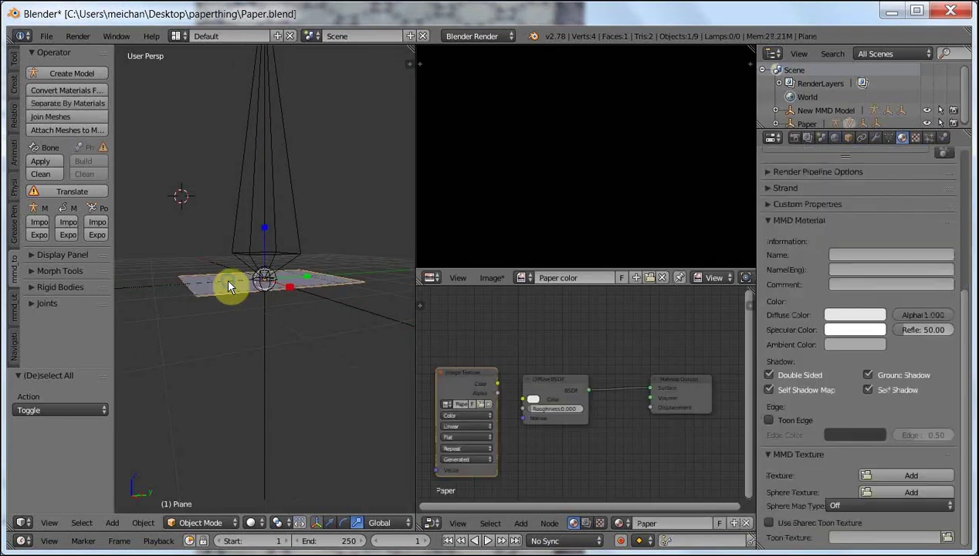